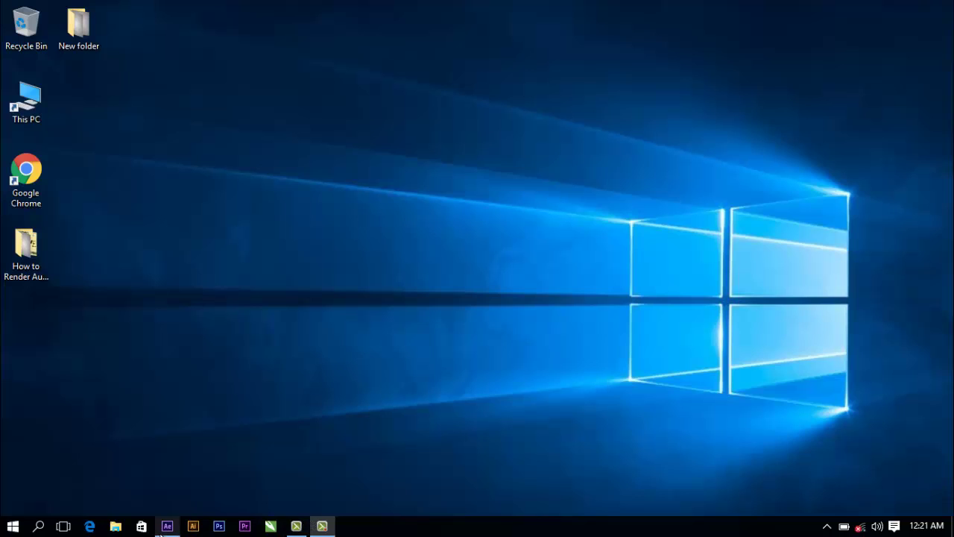
Step: Restore the minimized After Effects window showing the empty untitled project
click(165, 527)
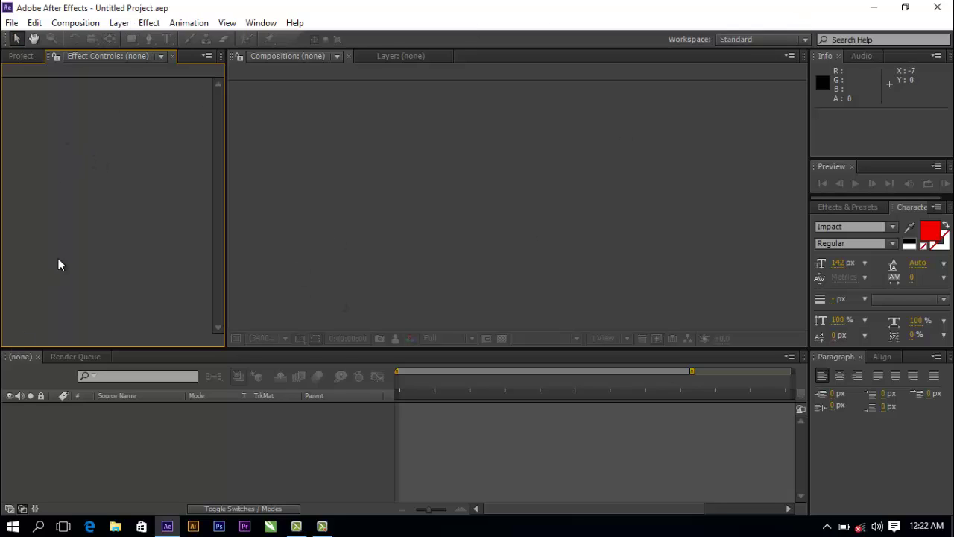
Step: Create a 1280×720, 29.97 fps composition named 'How to Render Audio' from the Project panel
click(21, 55)
right_click(122, 222)
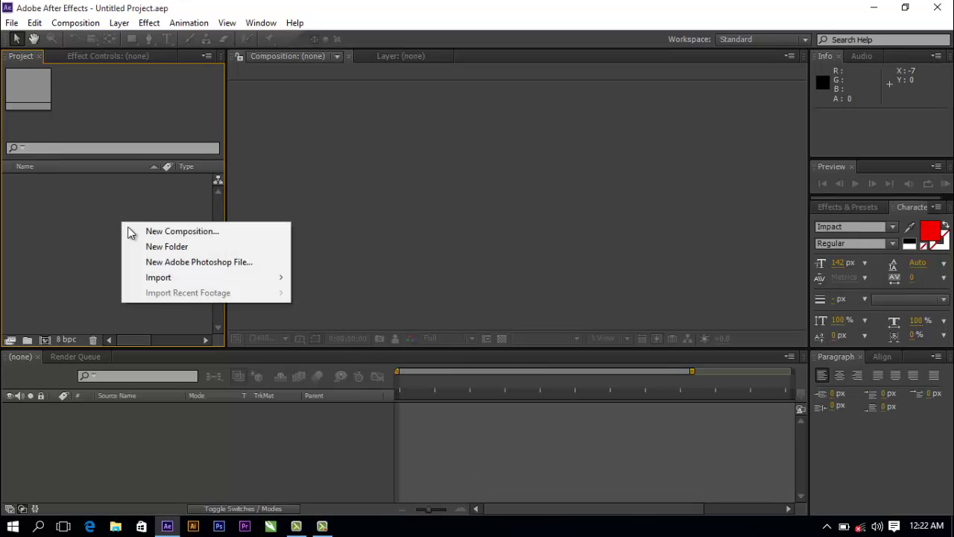
click(182, 233)
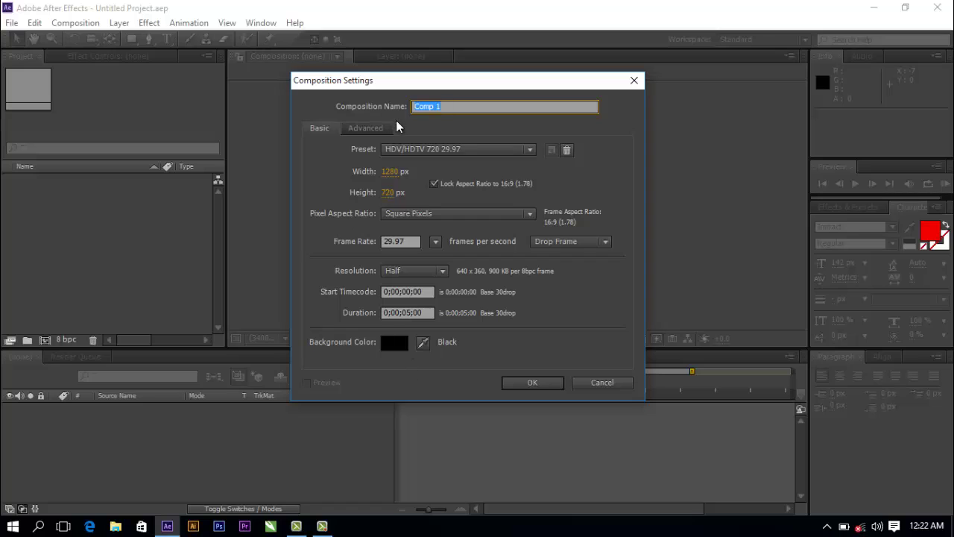
drag(416, 81, 463, 62)
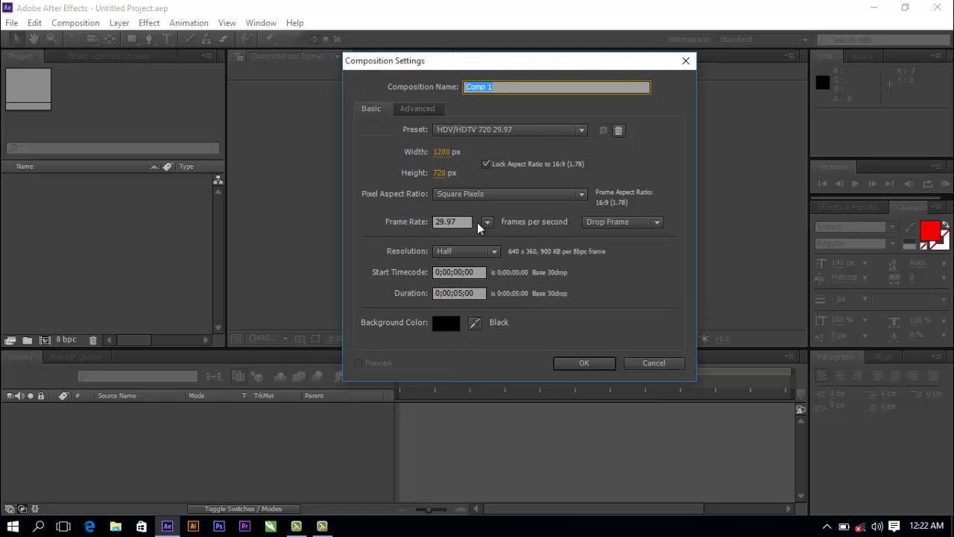
click(500, 88)
double_click(479, 86)
text(How to Render Audio)
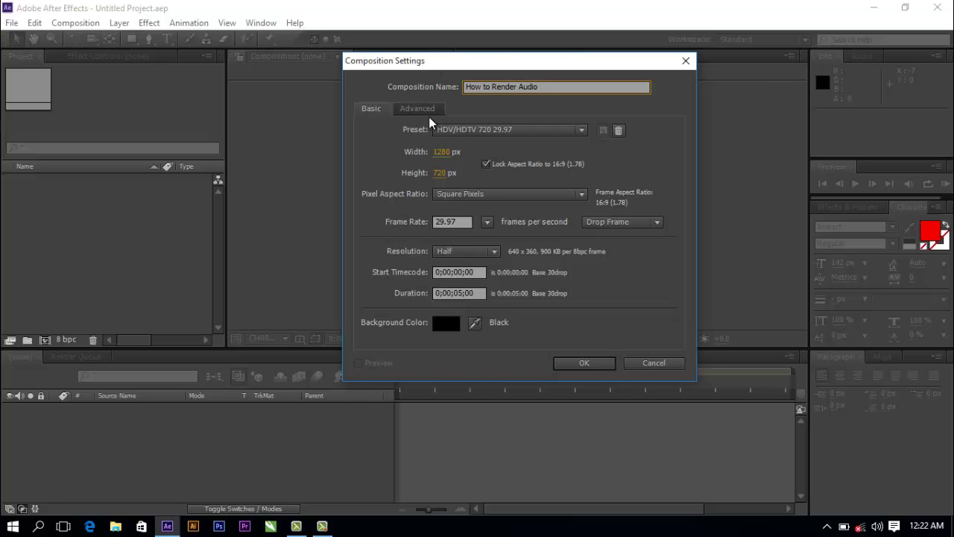
click(583, 362)
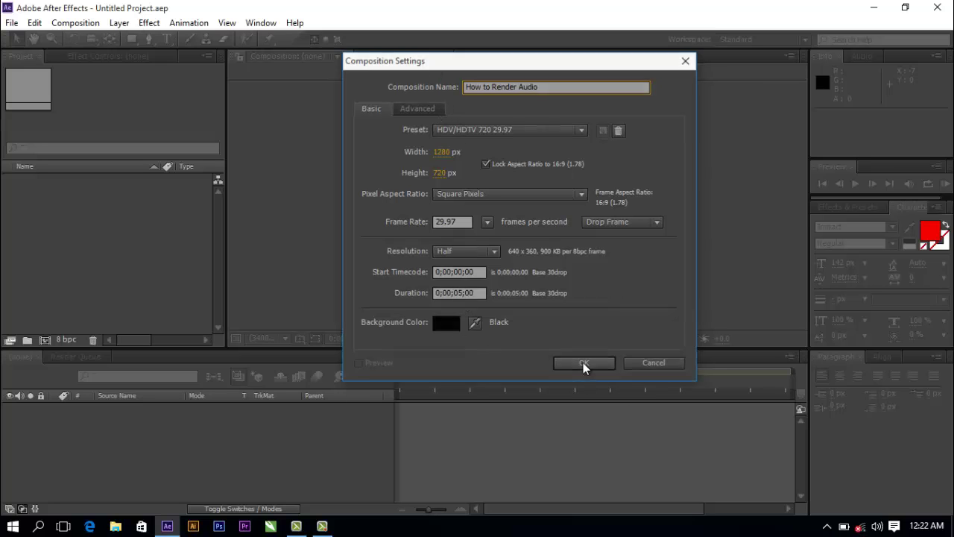
click(168, 255)
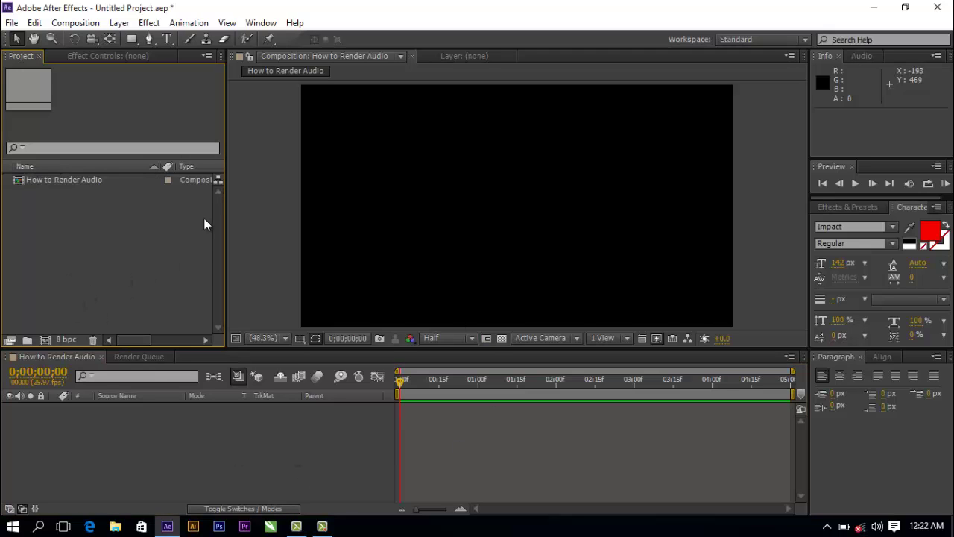
Step: Minimize After Effects, open the tutorial folder, and play Rajeev Motion Design Trainer.mp4
click(870, 8)
double_click(26, 253)
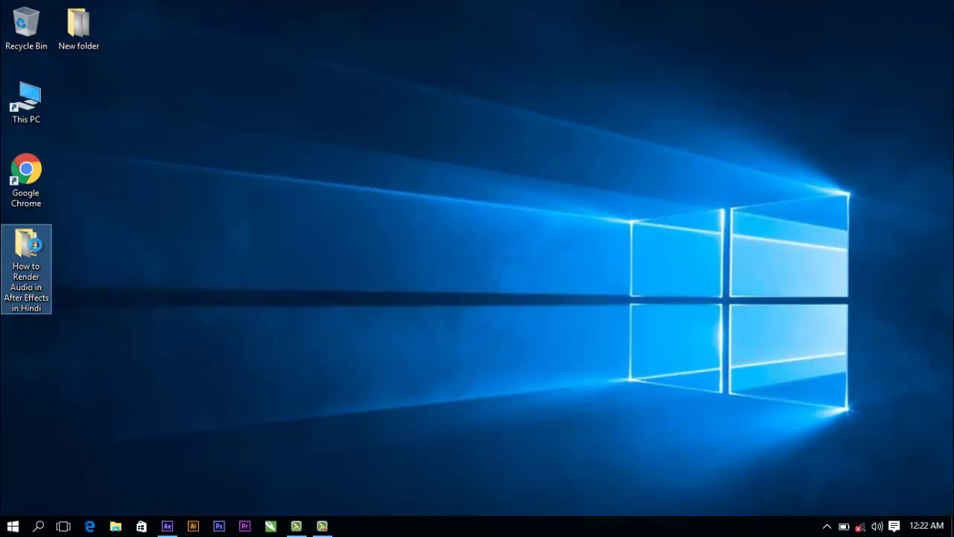
click(190, 147)
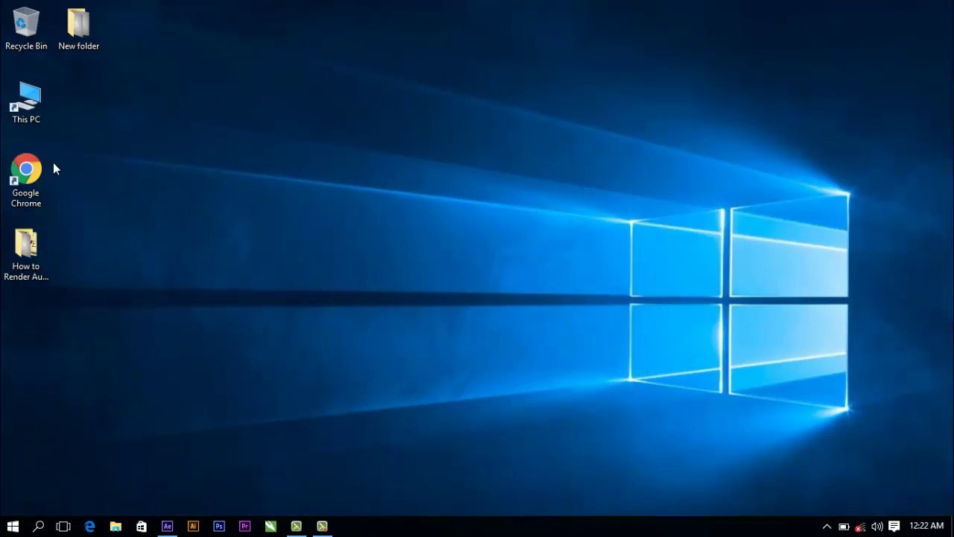
double_click(30, 245)
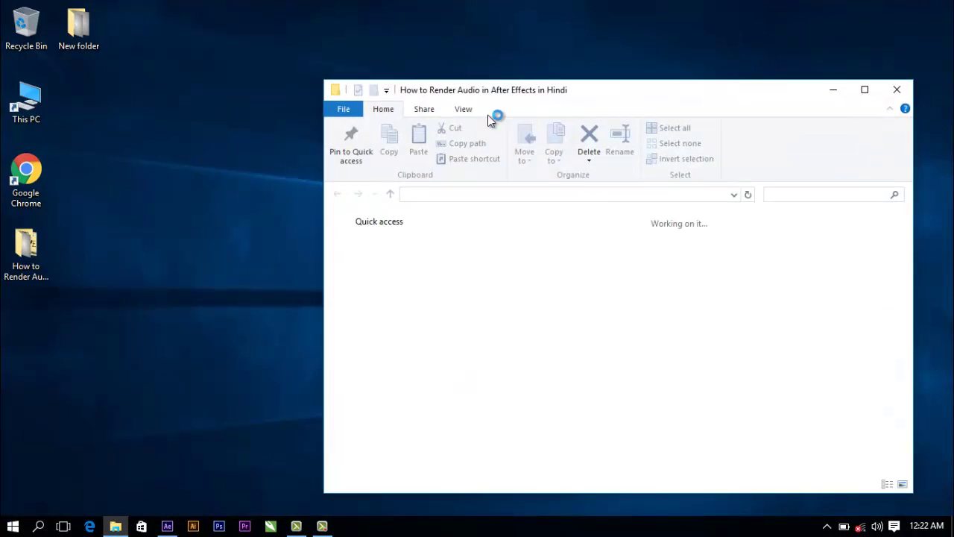
drag(582, 90, 552, 63)
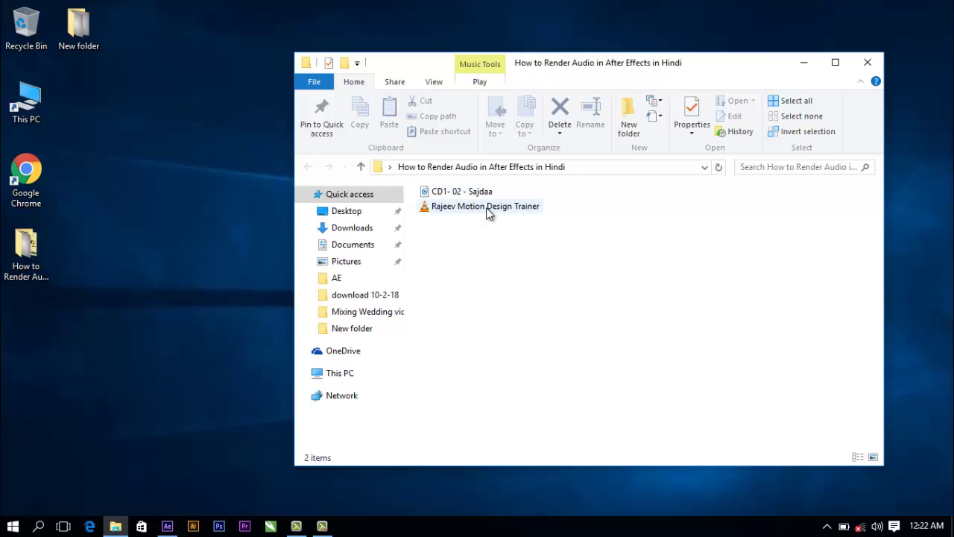
double_click(488, 209)
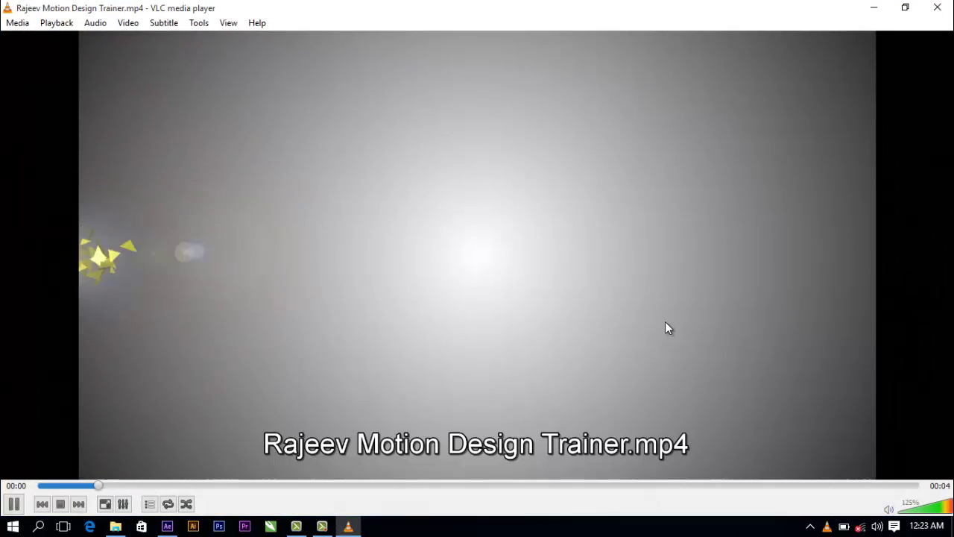
Step: Watch the trainer clip fullscreen in VLC, then close the player
double_click(665, 322)
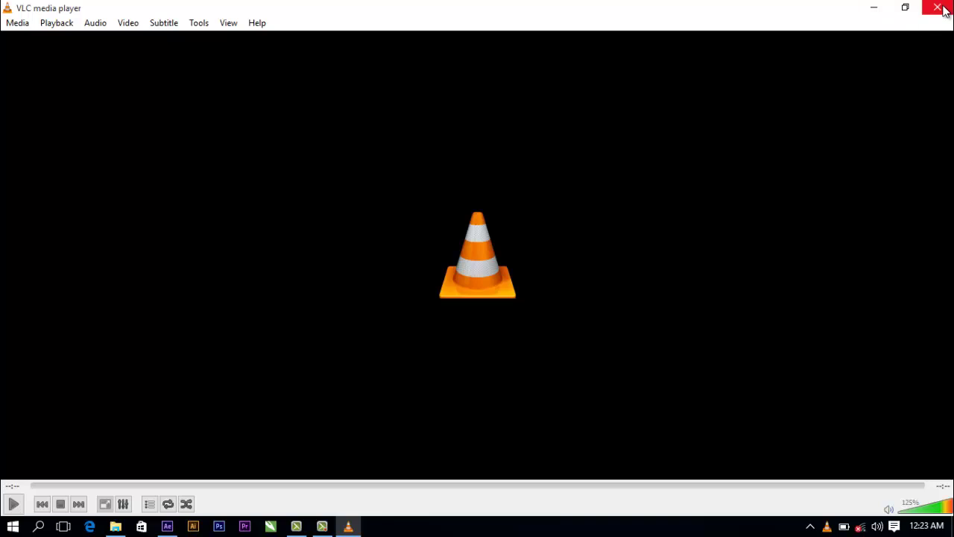
click(938, 7)
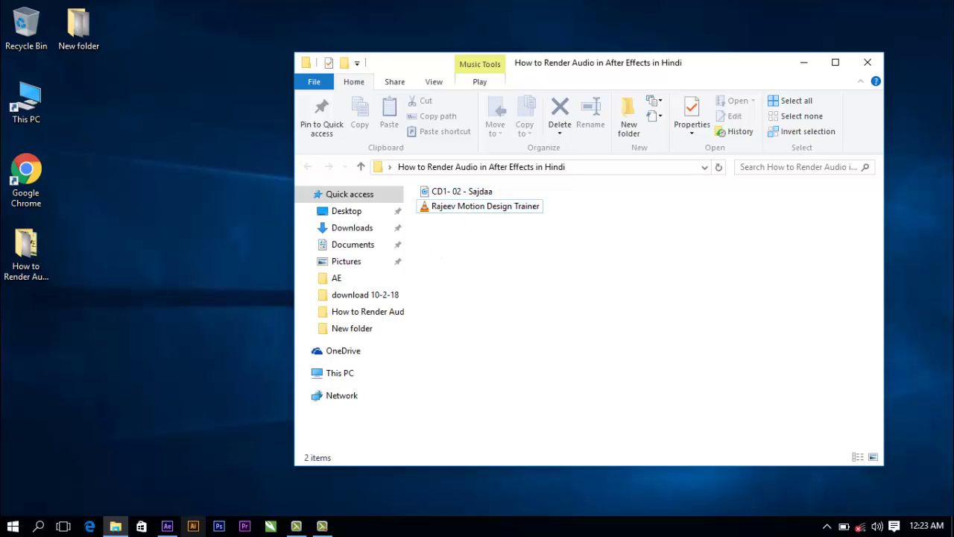
Step: Import CD1- 02 - Sajdaa.mp3 and Rajeev Motion Design Trainer.mp4 from the desktop tutorial folder
click(169, 526)
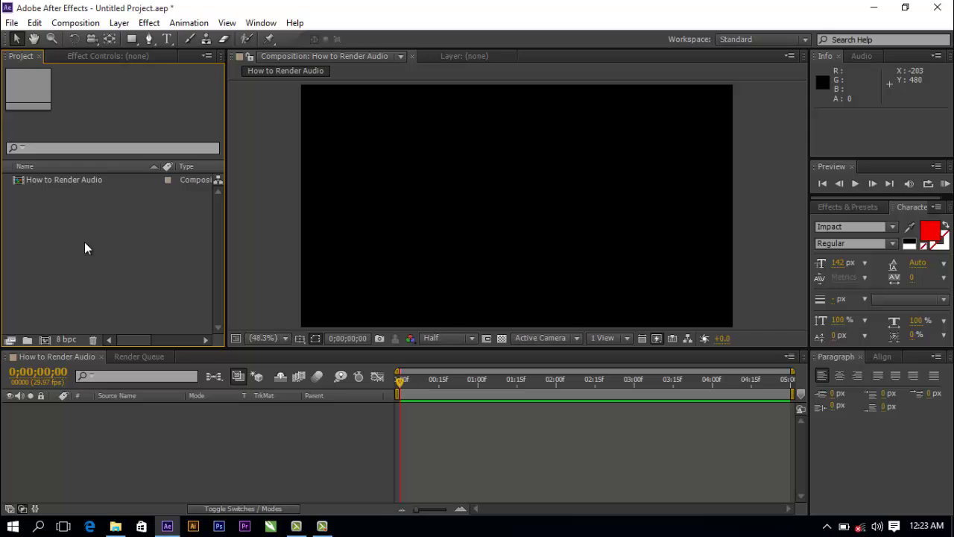
double_click(84, 242)
click(41, 129)
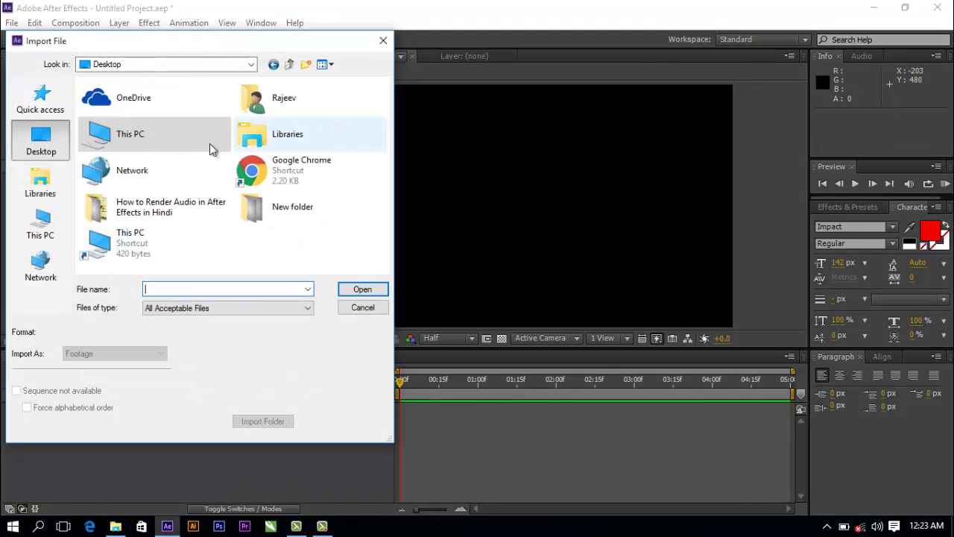
double_click(166, 208)
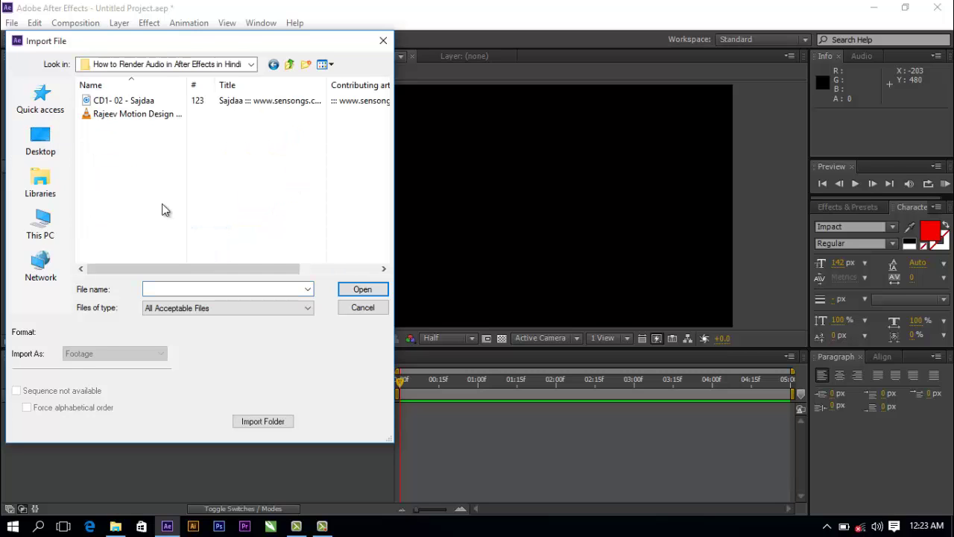
click(131, 114)
click(128, 100)
drag(139, 155, 138, 100)
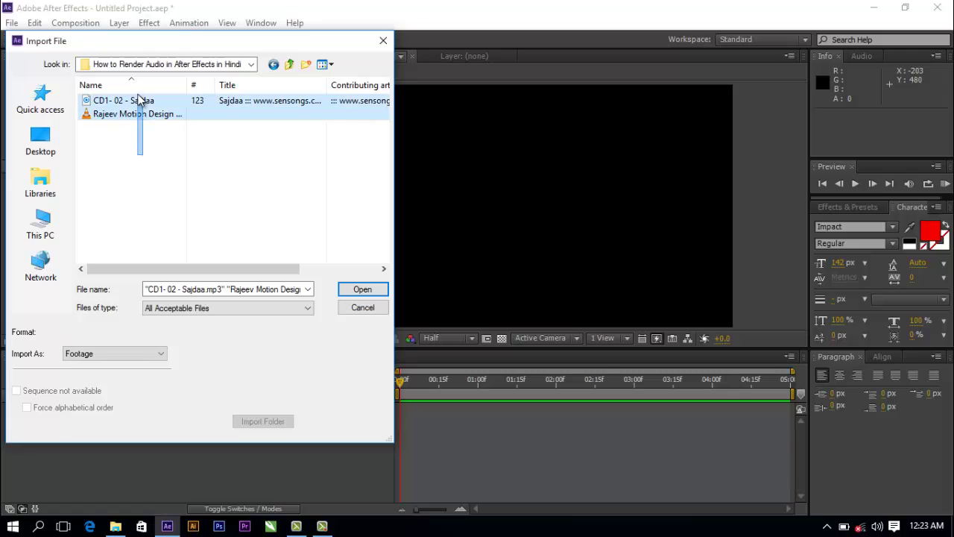
click(361, 290)
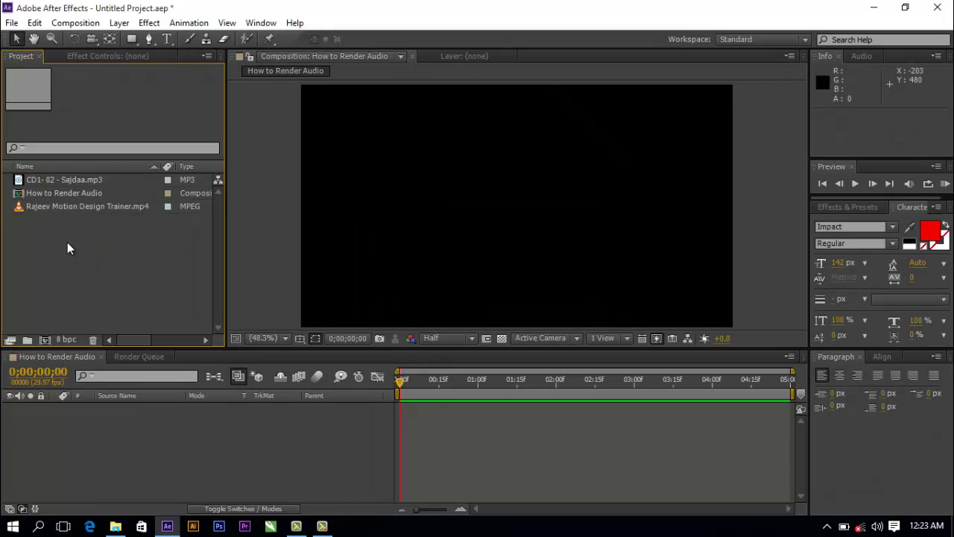
Step: Place Rajeev Motion Design Trainer.mp4 into the timeline as layer 1, moving to 0;00;00;16
mouse_move(60, 209)
mouse_down()
mouse_move(108, 365)
mouse_move(112, 417)
mouse_up()
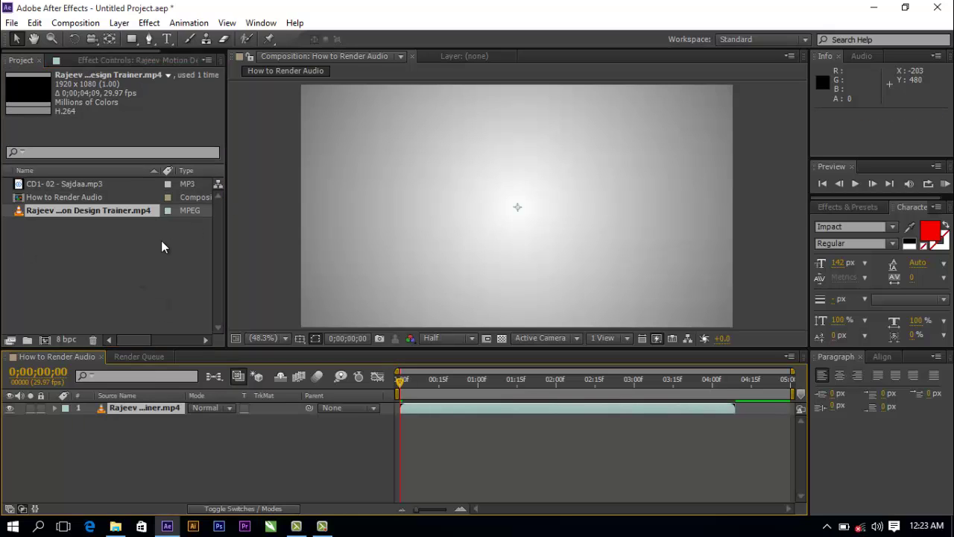
click(137, 270)
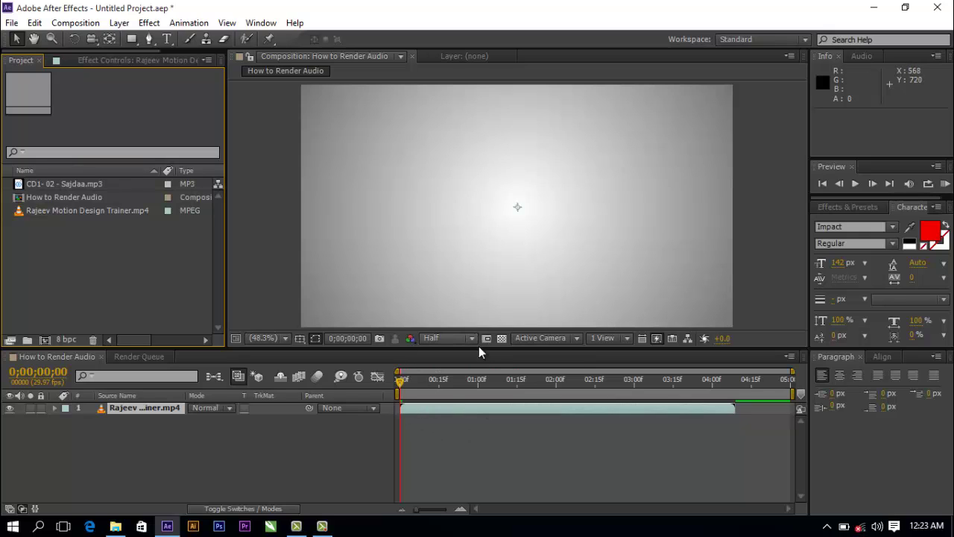
click(441, 386)
Step: Preview the composition, then run a full RAM preview
key(KP_0)
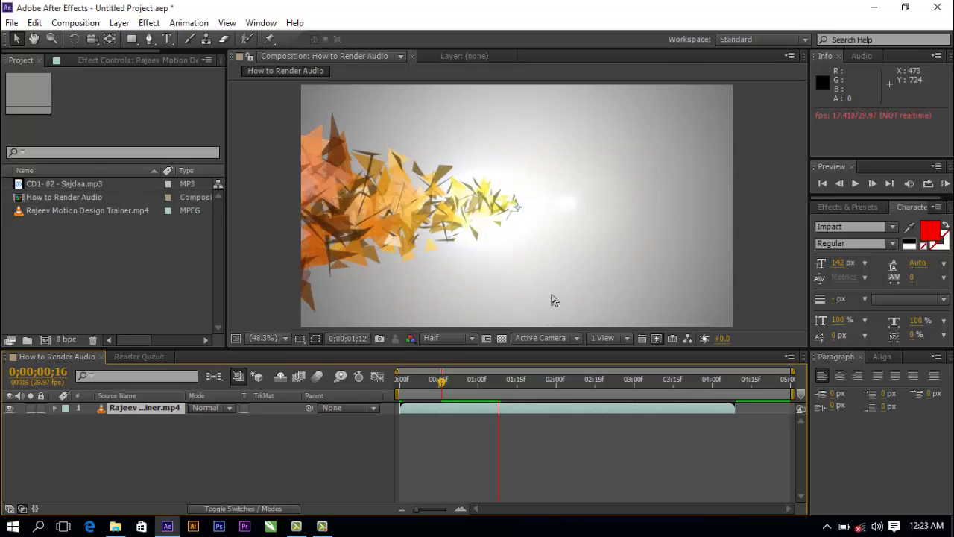
click(857, 182)
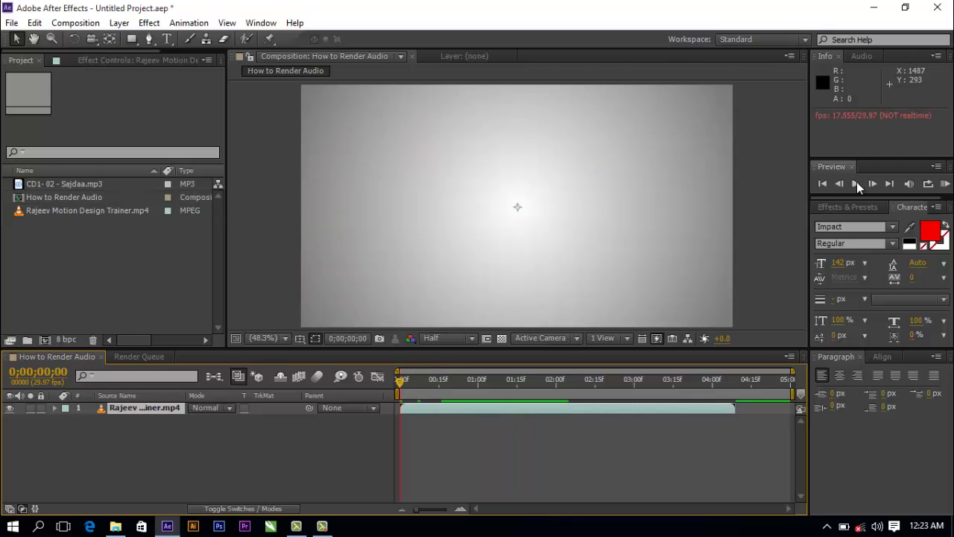
click(946, 183)
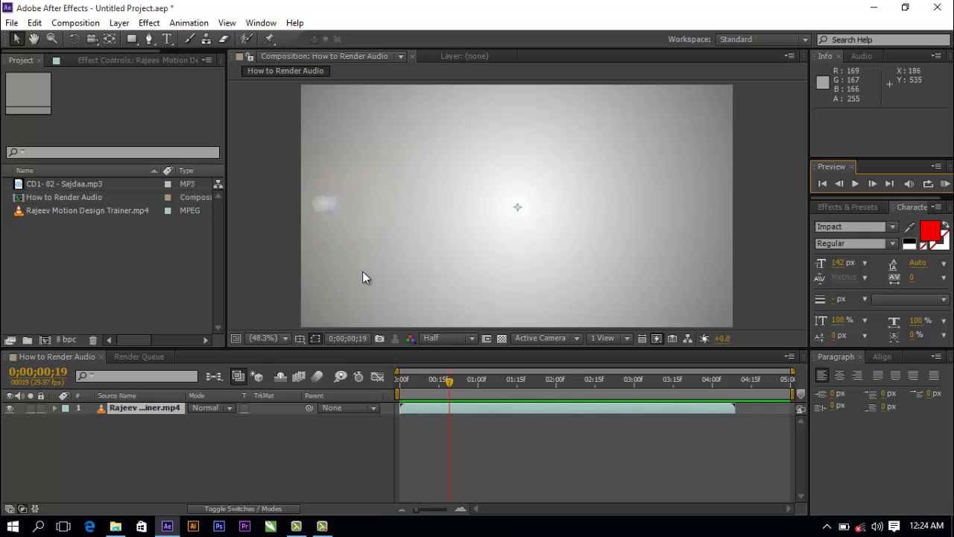
click(417, 253)
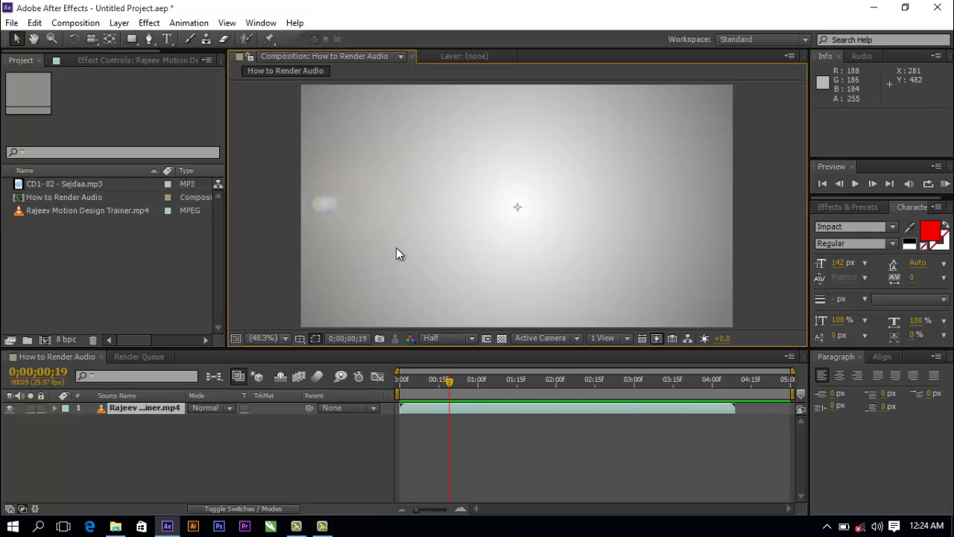
click(146, 272)
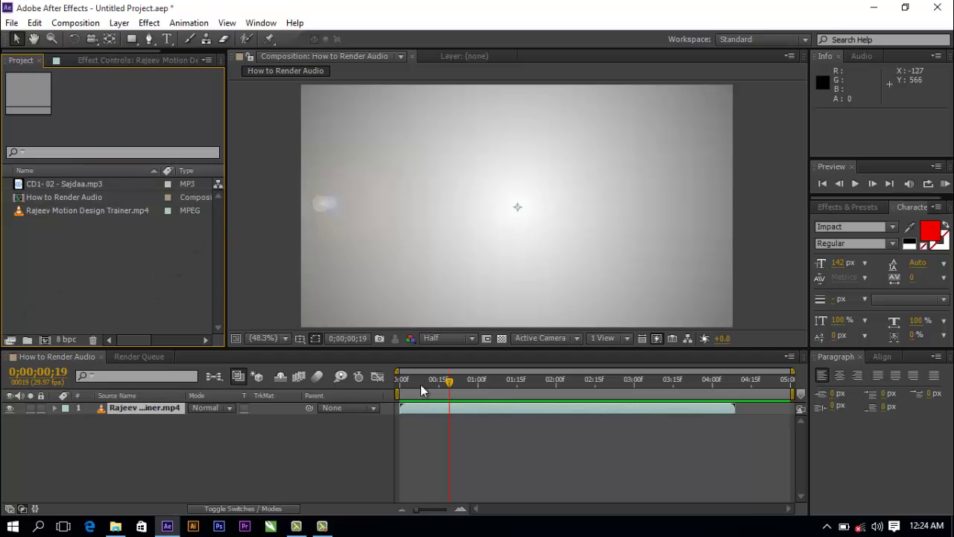
Step: Drop CD1- 02 - Sajdaa.mp3 under the video as layer 2 and RAM-preview from the start
click(36, 197)
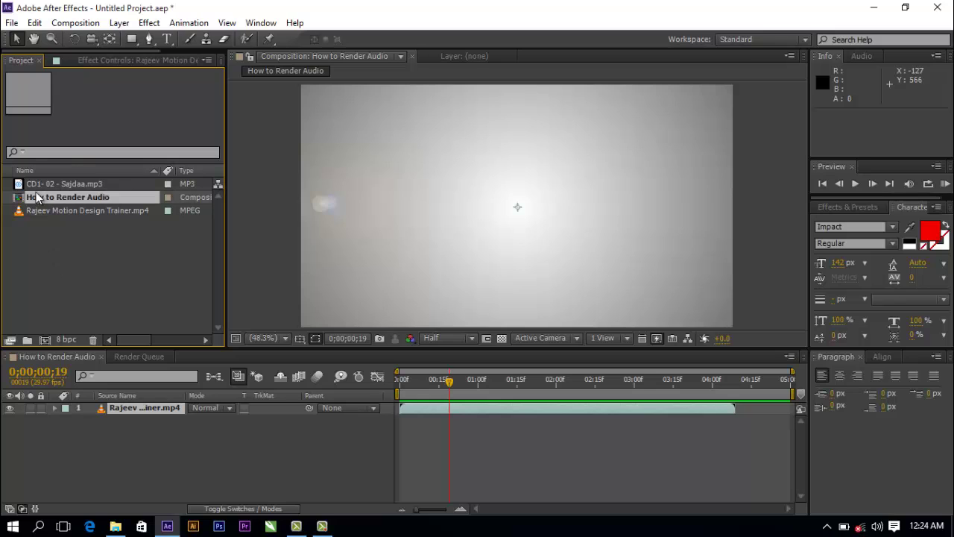
drag(42, 183, 103, 426)
click(99, 448)
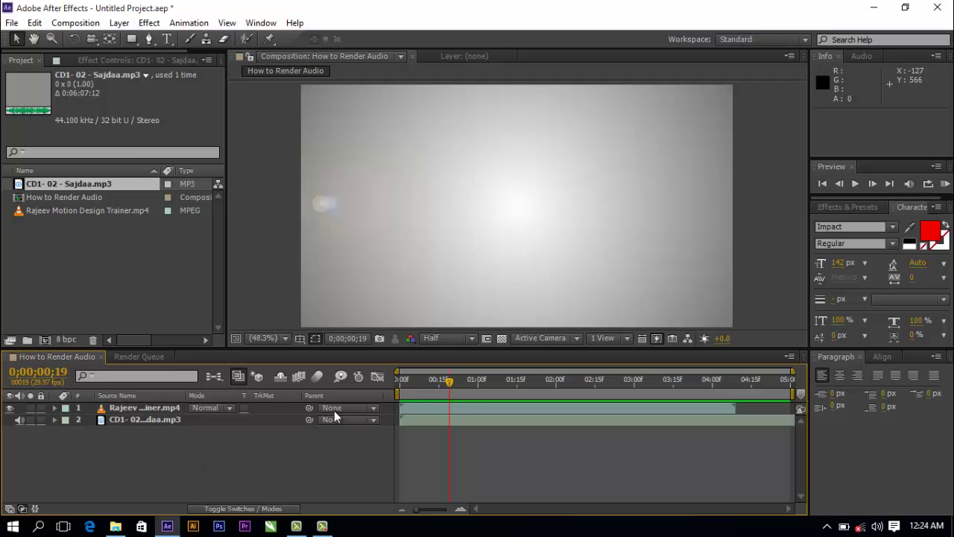
drag(446, 380, 388, 377)
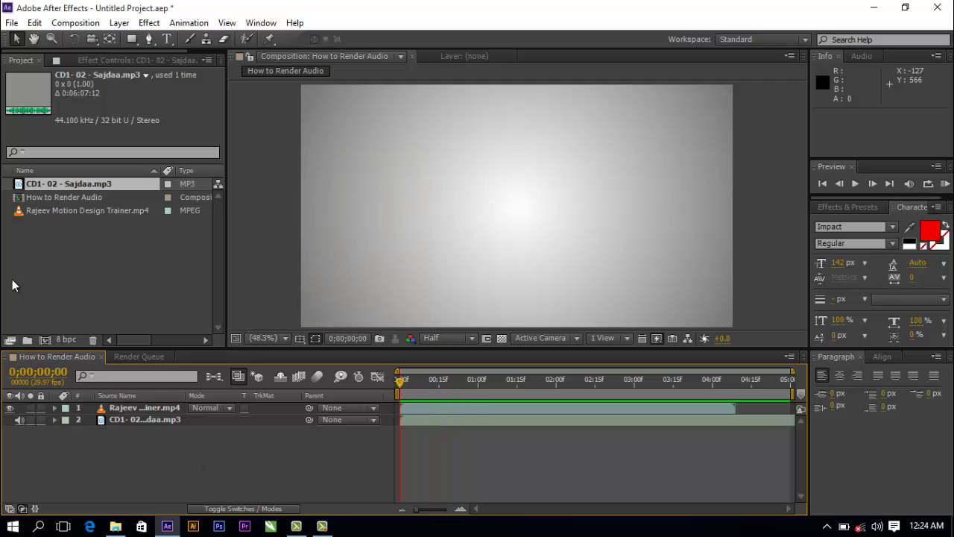
click(395, 275)
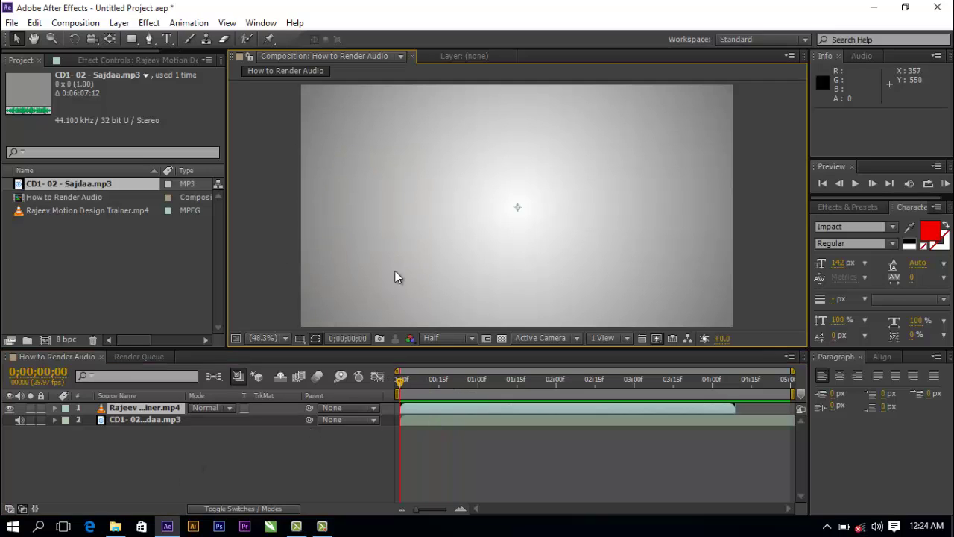
click(946, 184)
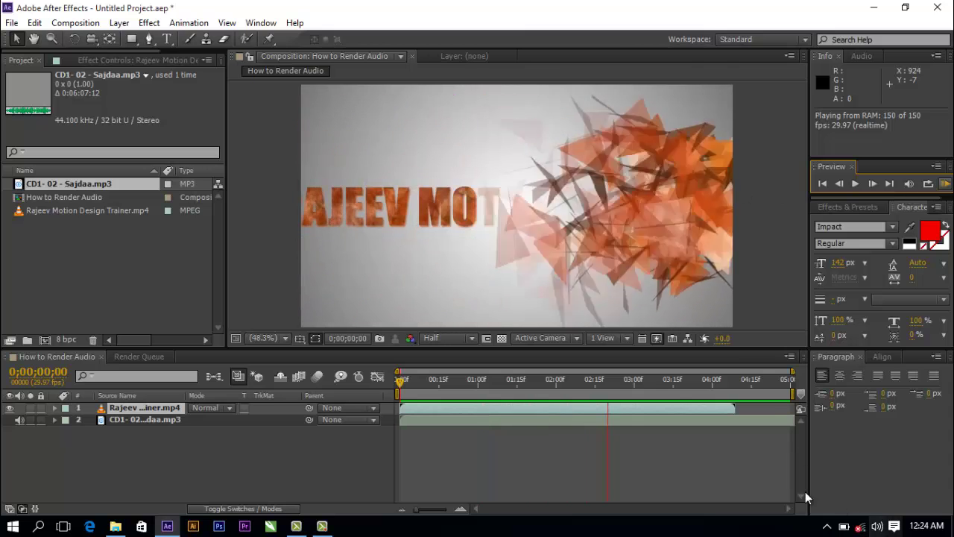
Step: Stop the preview and select both layers in the timeline
key(space)
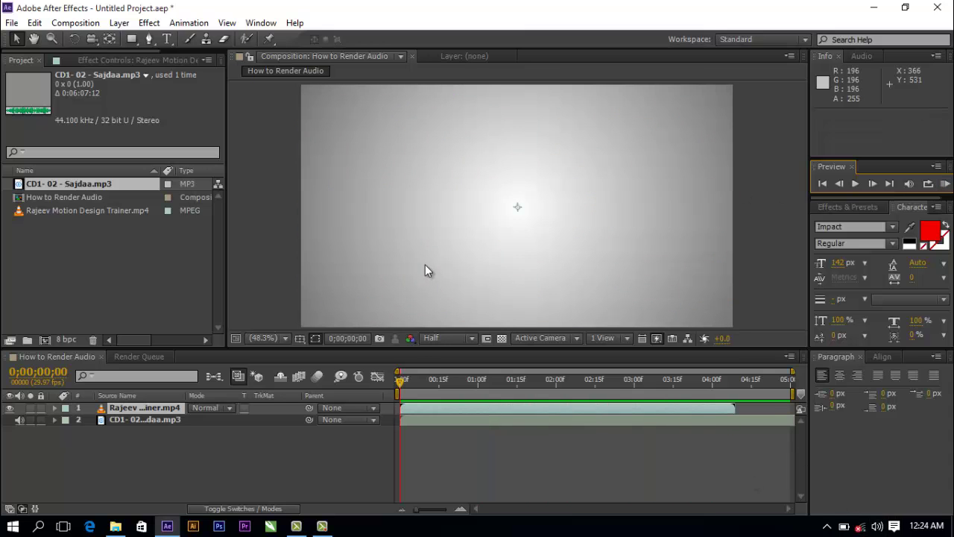
click(135, 267)
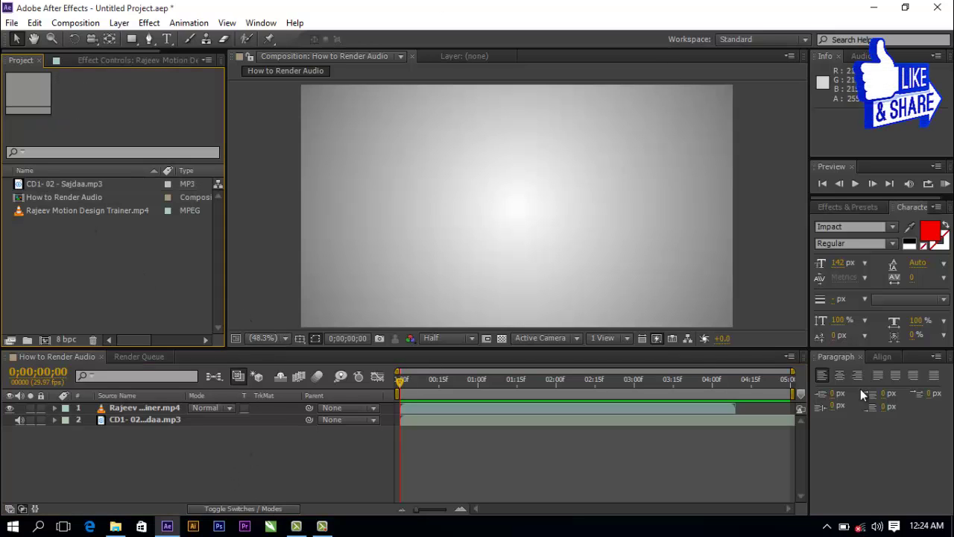
click(75, 23)
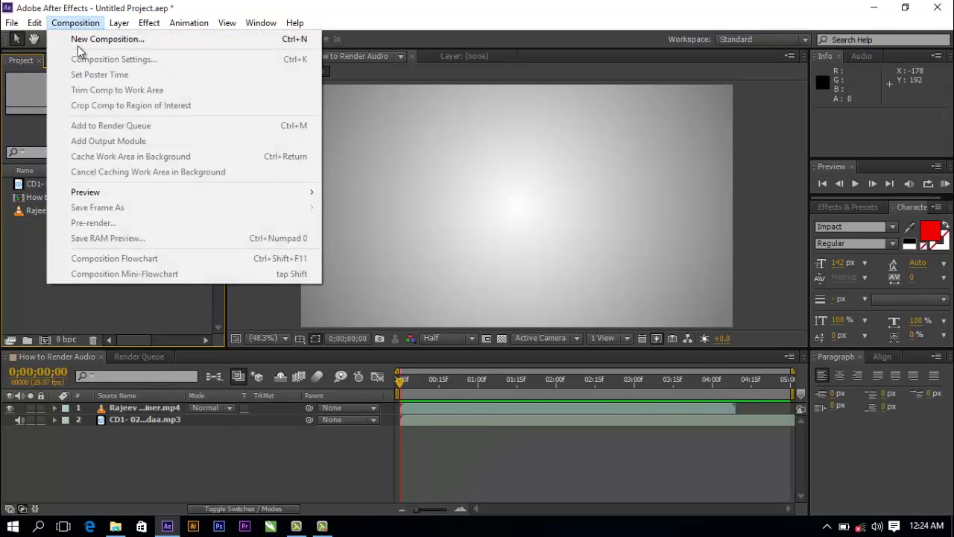
click(396, 256)
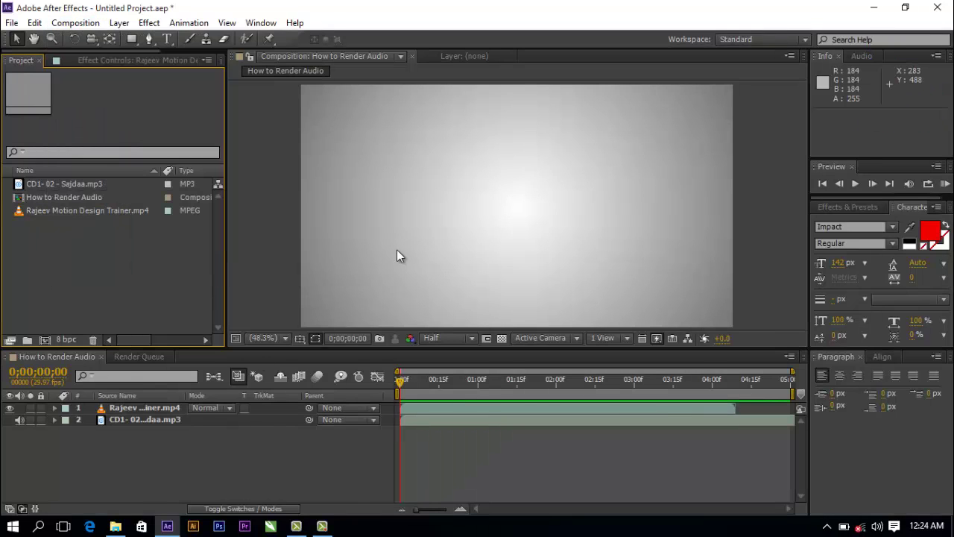
click(112, 420)
shift+click(129, 410)
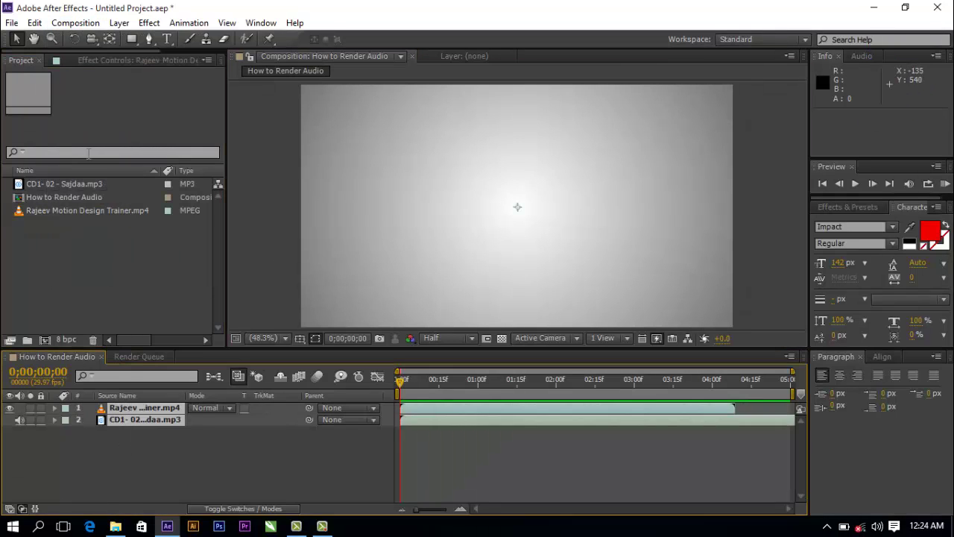
Step: Add the How to Render Audio composition to the Render Queue from the Composition menu
click(75, 23)
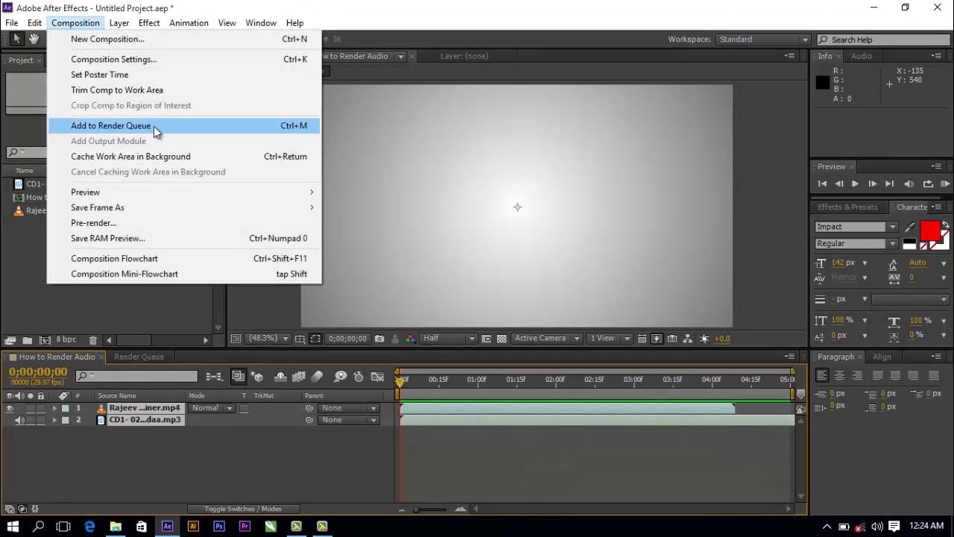
click(104, 318)
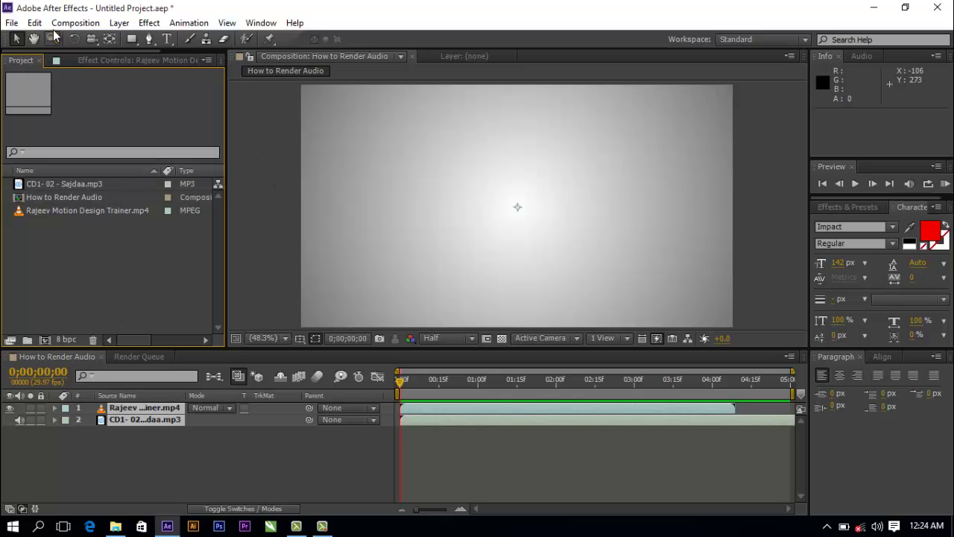
click(134, 357)
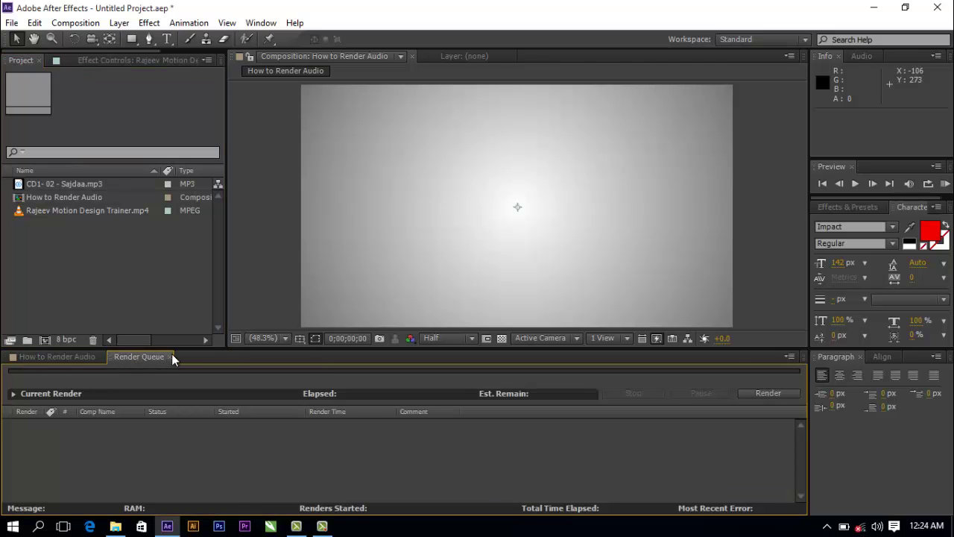
click(170, 356)
click(73, 24)
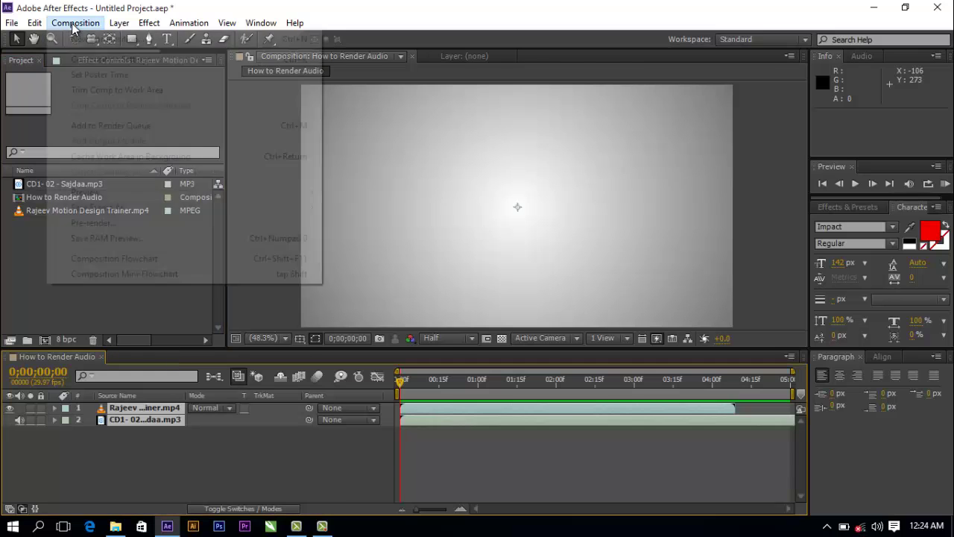
click(112, 125)
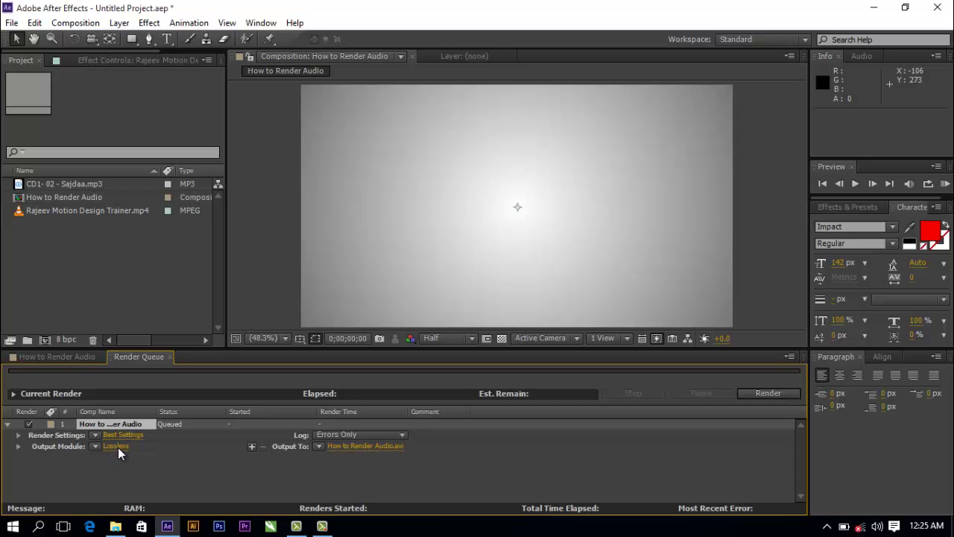
Step: Change the output module from Lossless to H.264 with audio output enabled
click(117, 447)
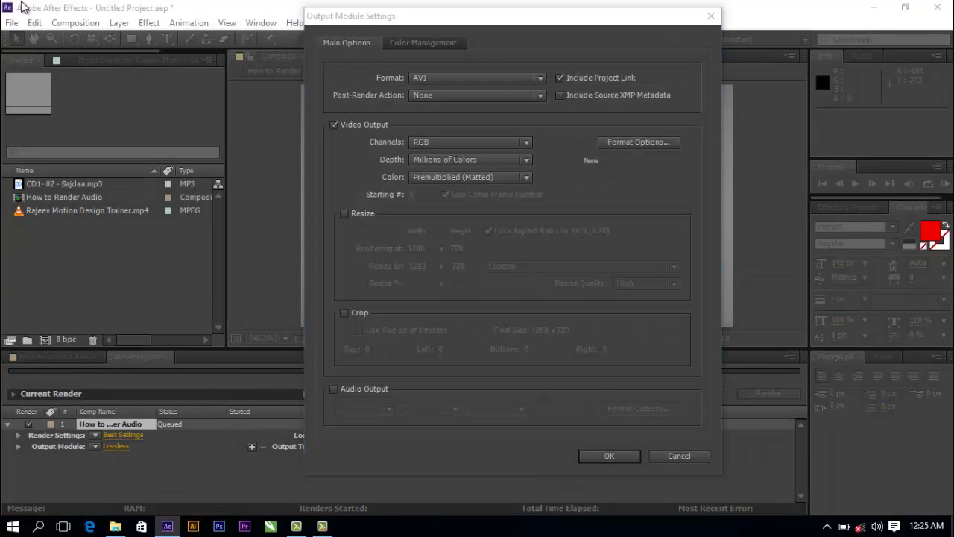
drag(529, 16, 580, 9)
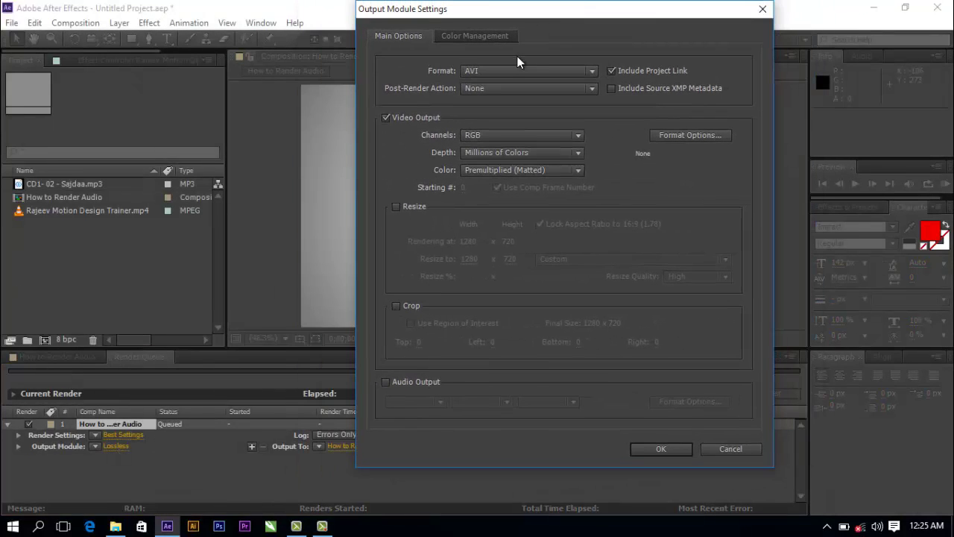
click(517, 70)
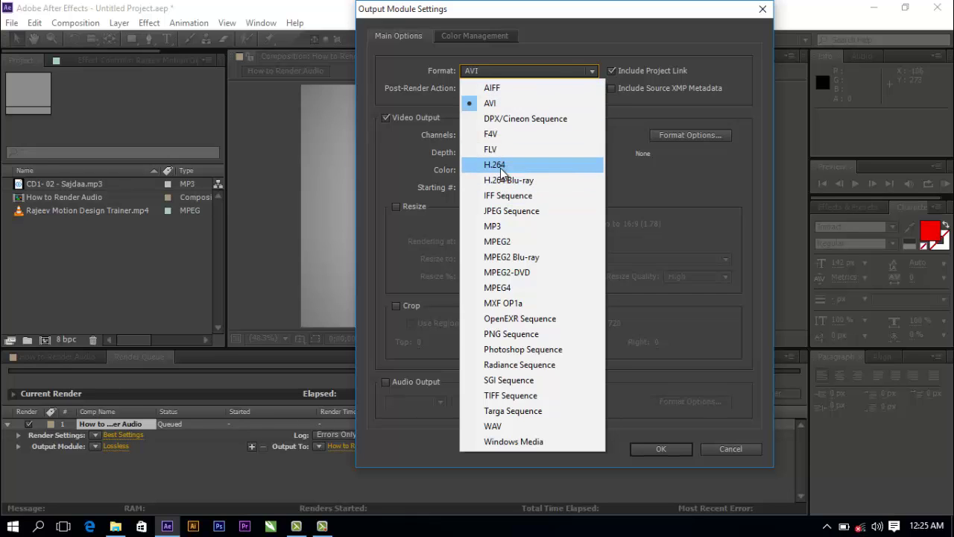
key(Escape)
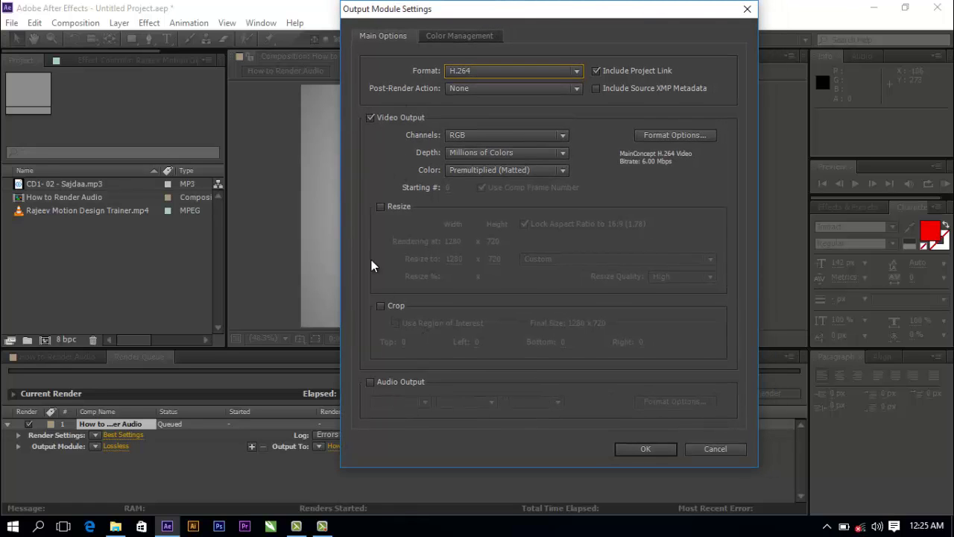
click(370, 383)
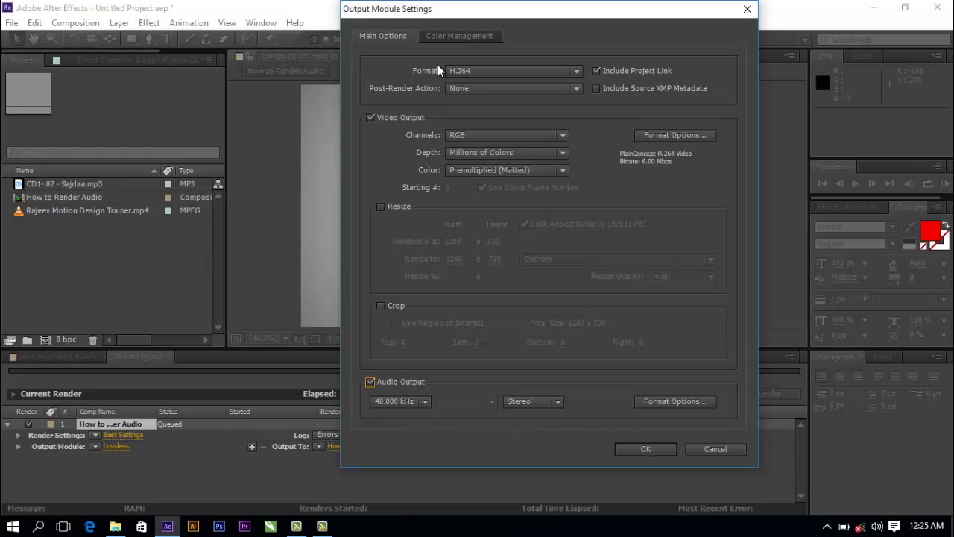
click(642, 450)
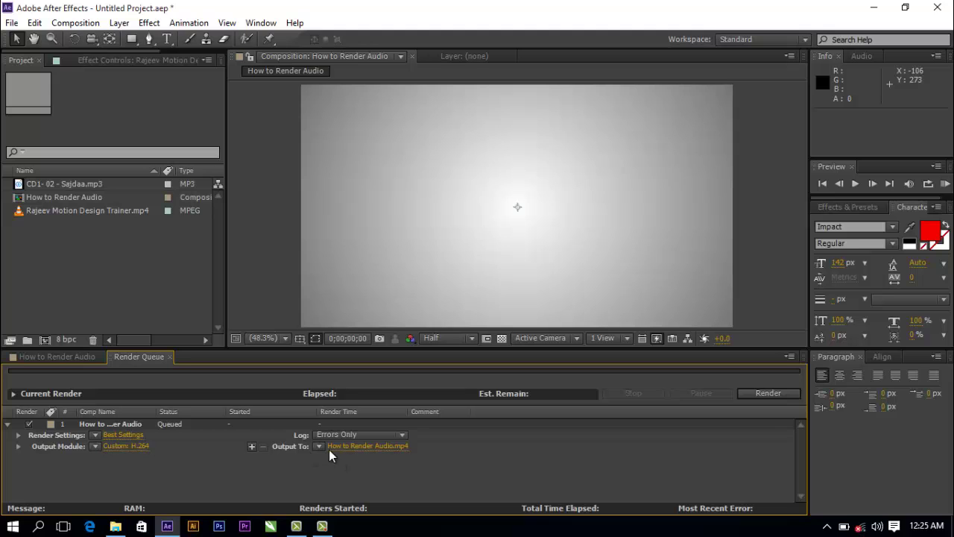
Step: Rename the render output file to 'VIdeo with Audio' on the Desktop
click(372, 445)
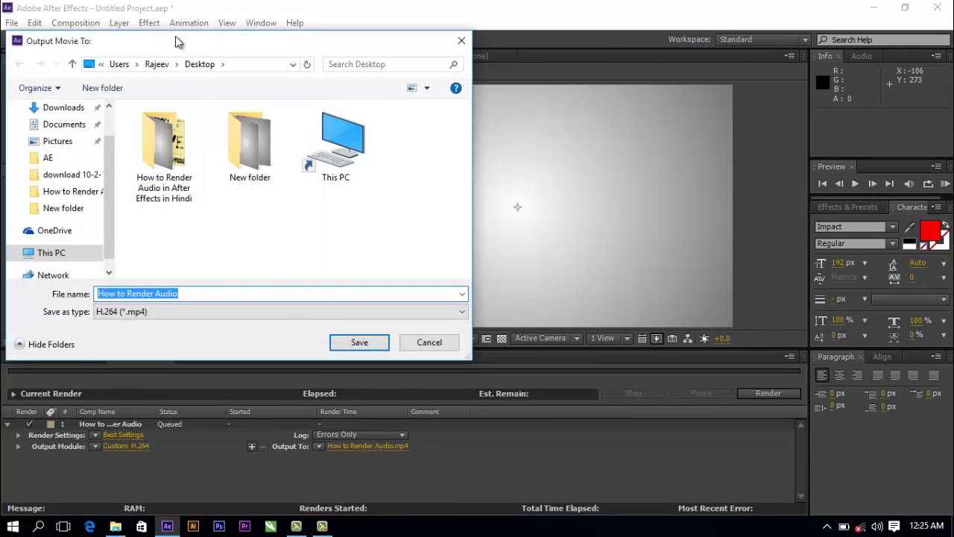
drag(175, 36, 222, 47)
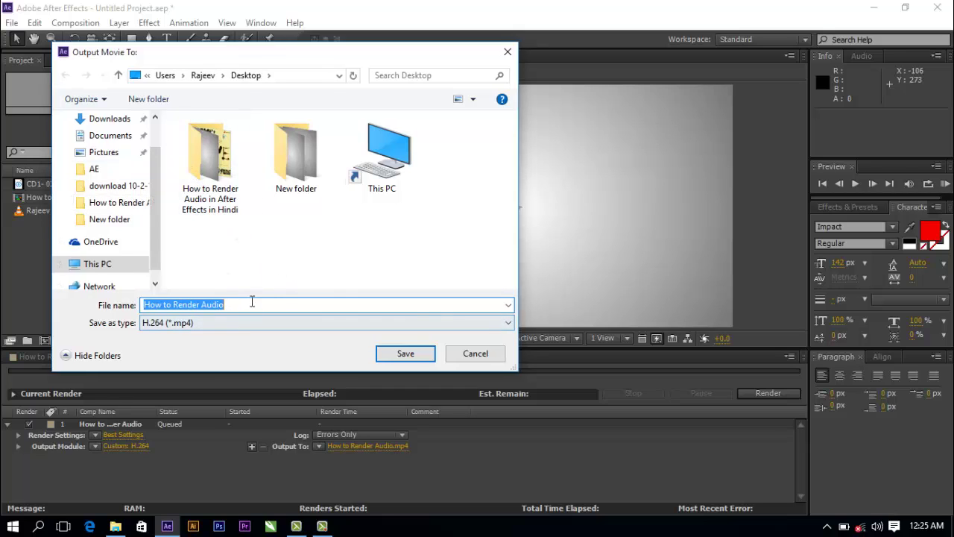
drag(245, 302, 142, 289)
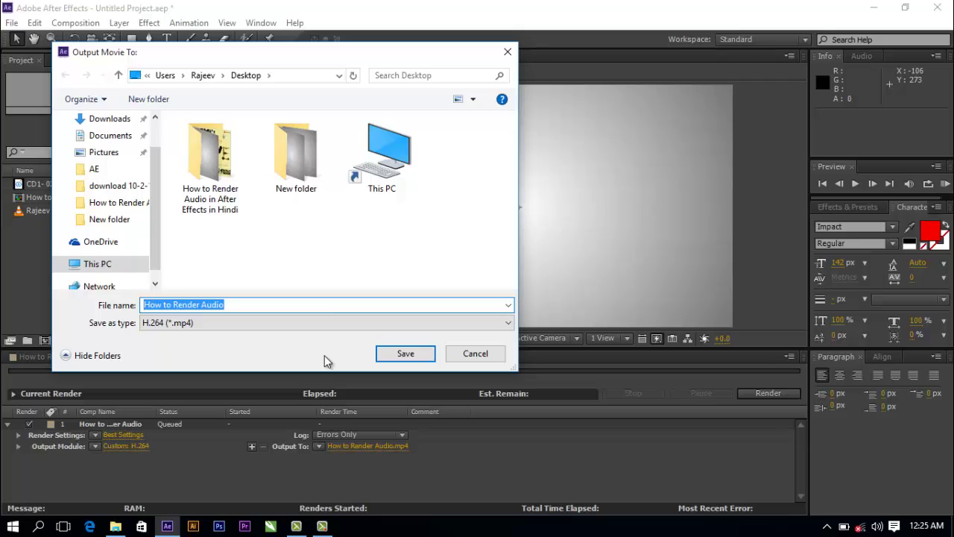
text(VIdeo)
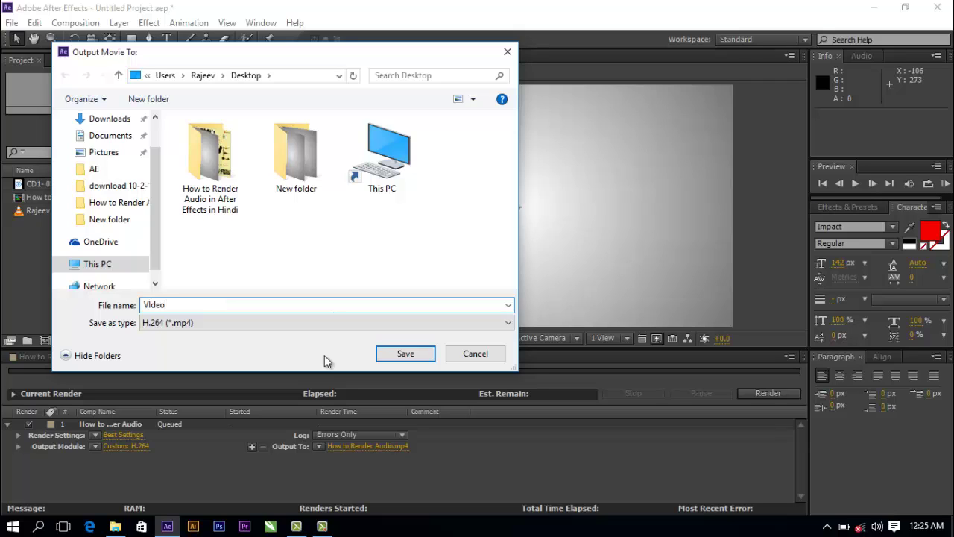
text( with Audio)
click(398, 353)
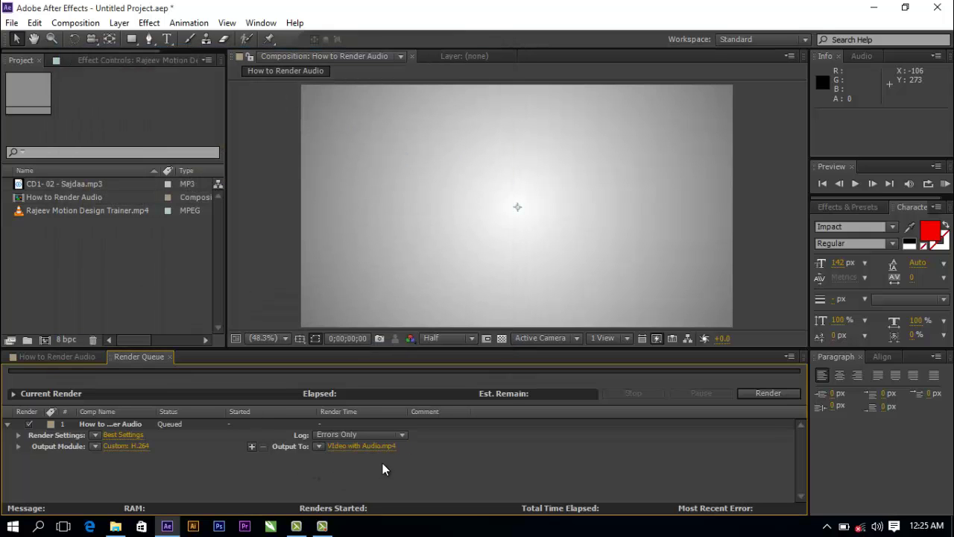
Step: Render the queued composition to the Video with Audio MP4, then minimize After Effects
click(773, 398)
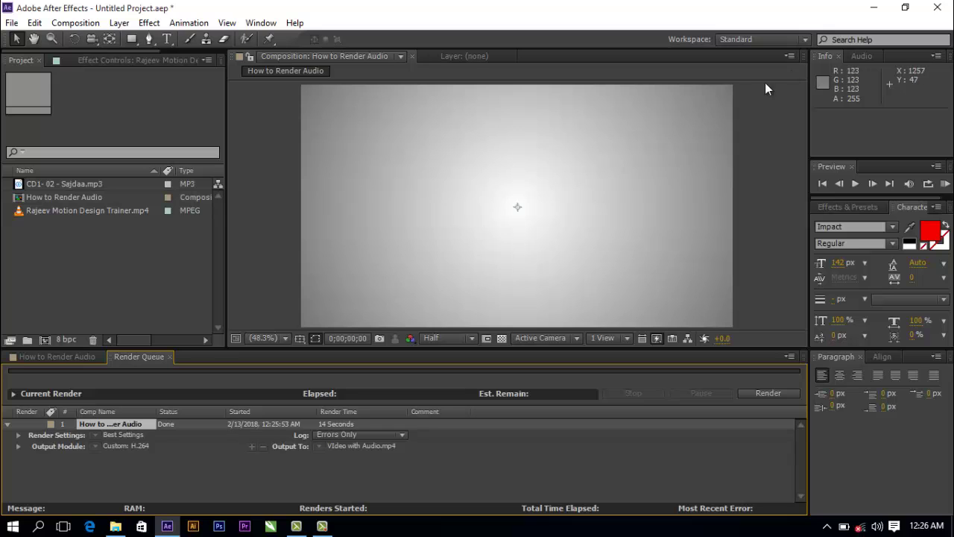
click(874, 9)
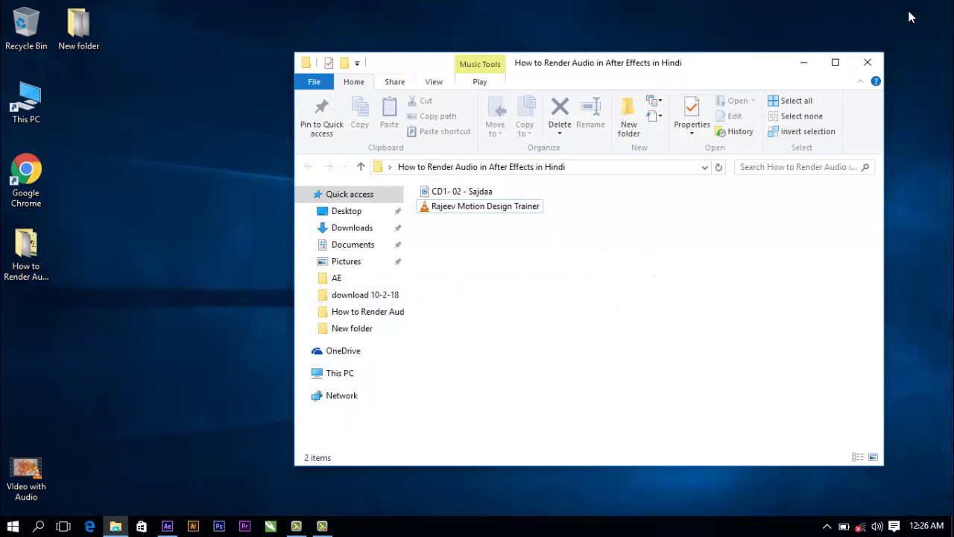
Step: Close the footage folder window and move the Video with Audio file higher on the desktop
click(878, 62)
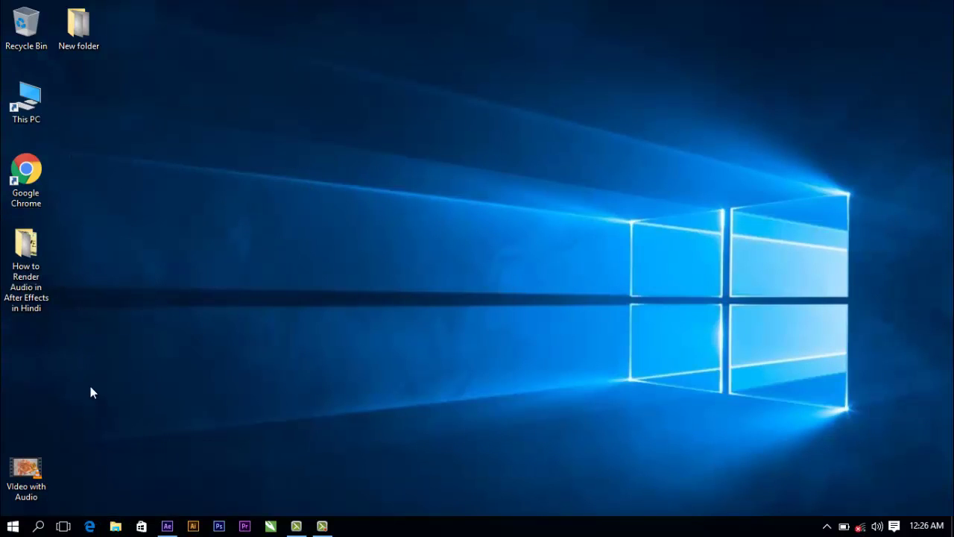
click(38, 466)
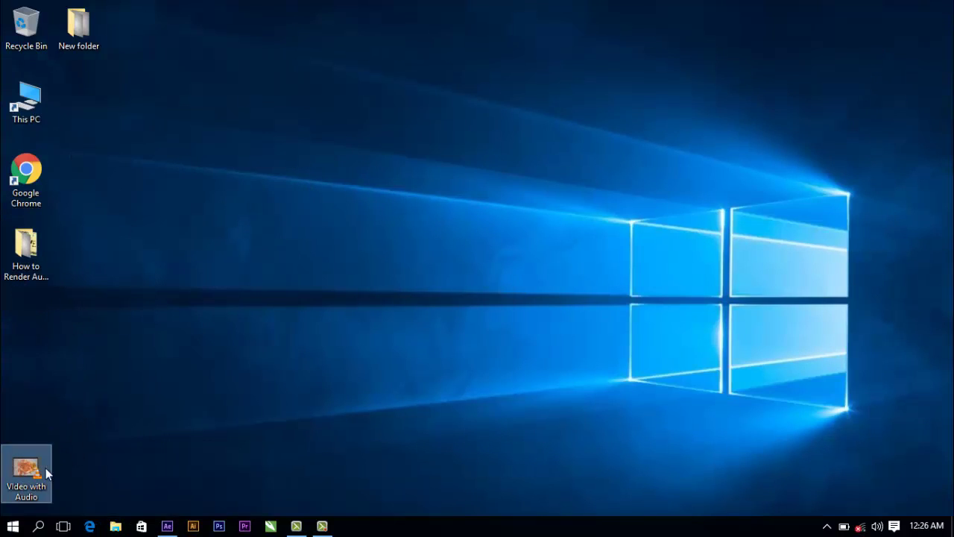
drag(26, 468, 26, 395)
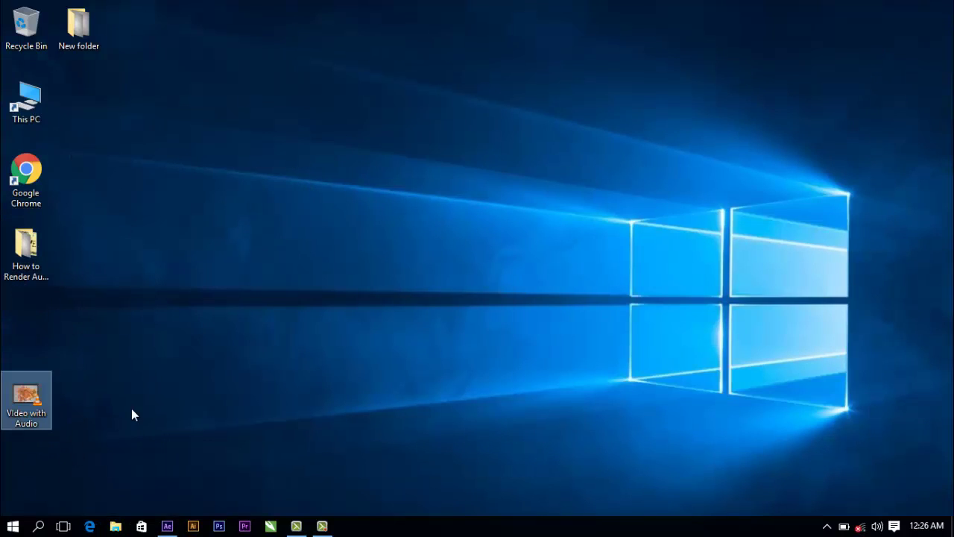
Step: Play Video with Audio.mp4 full screen in VLC, stop it, and close VLC
double_click(25, 411)
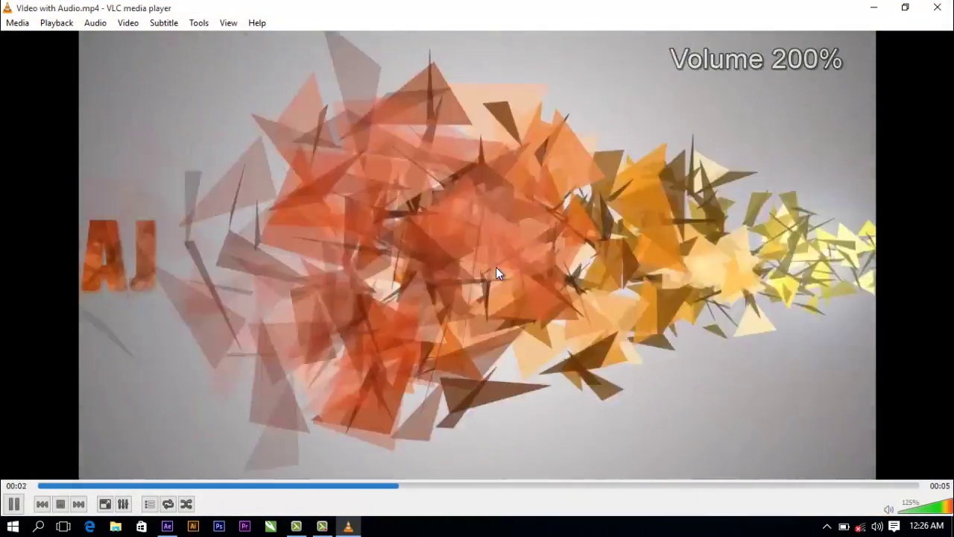
double_click(496, 269)
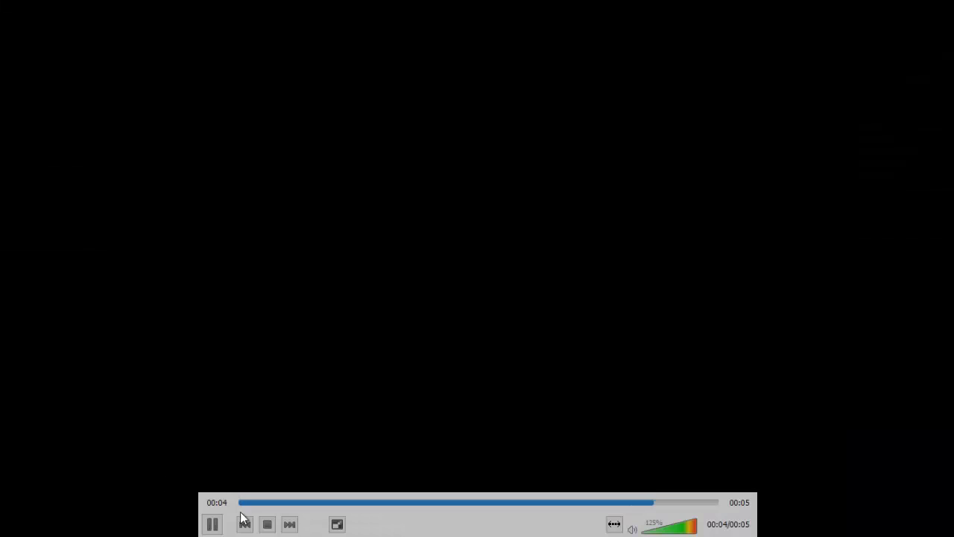
click(241, 516)
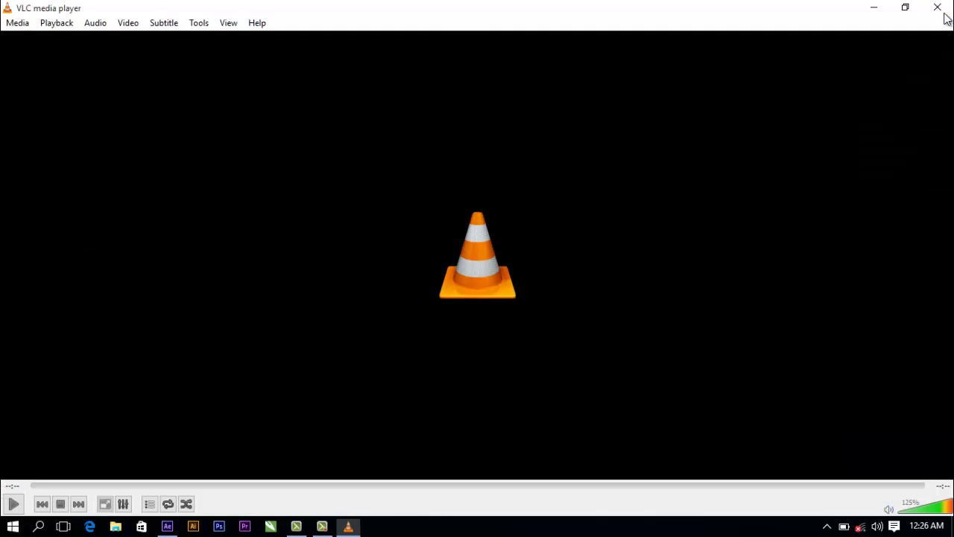
click(941, 11)
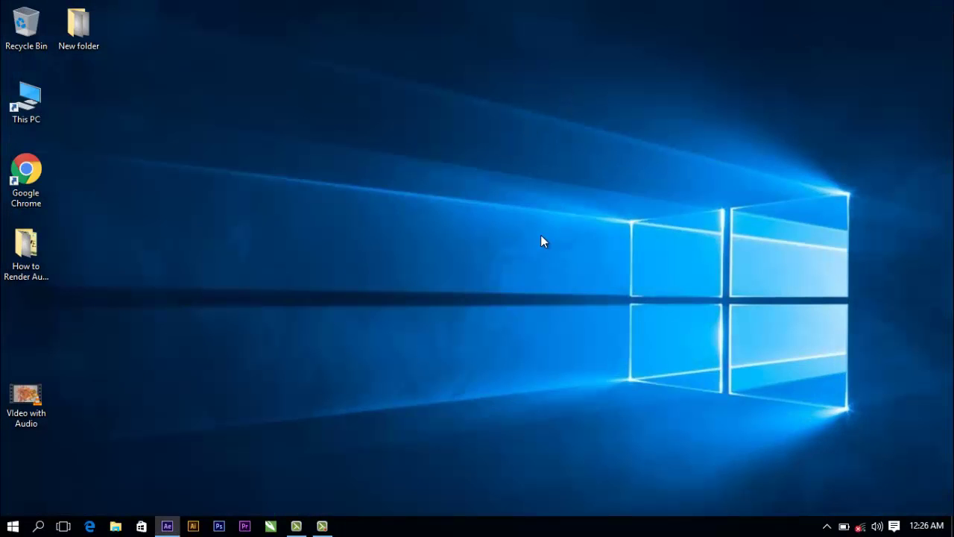
Step: Restore After Effects from the taskbar and focus its Project panel
click(167, 526)
click(147, 293)
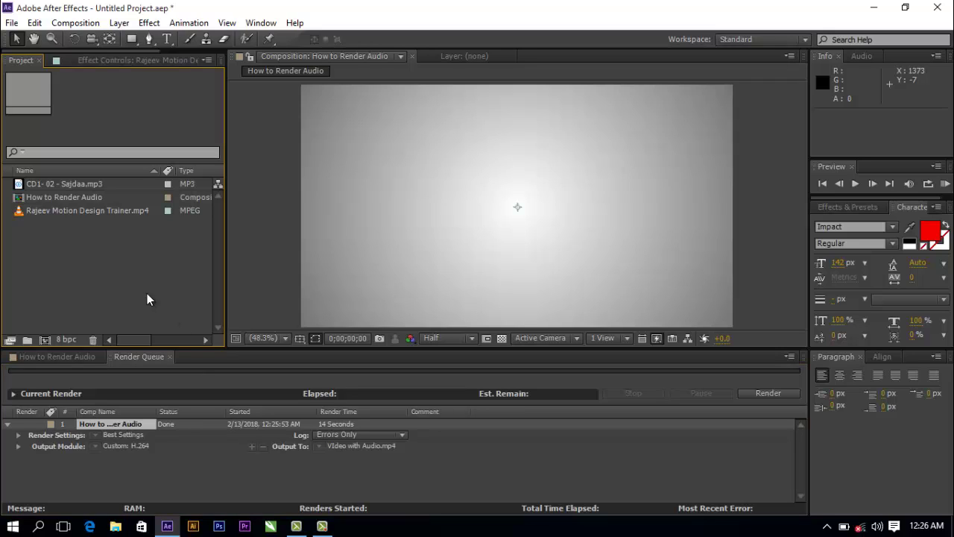